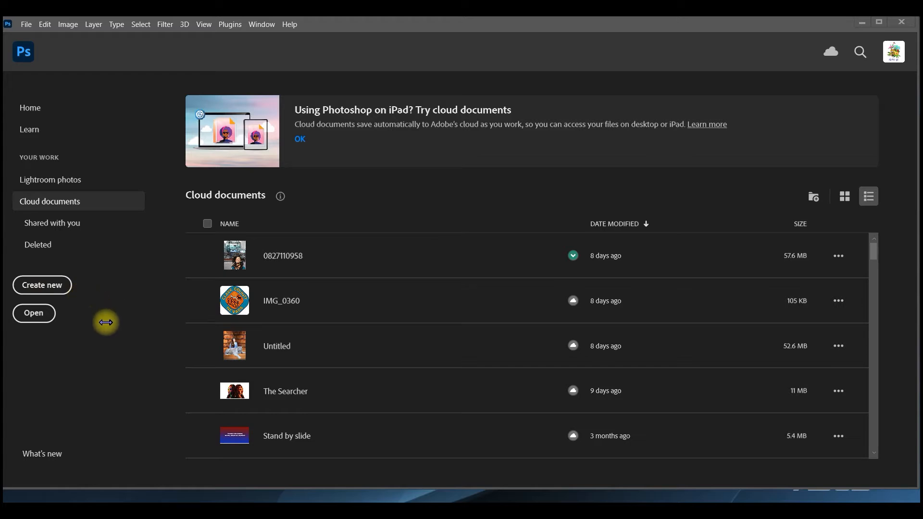
Create a new 1920 x 1080 px document at 72 ppi with a white background
click(43, 287)
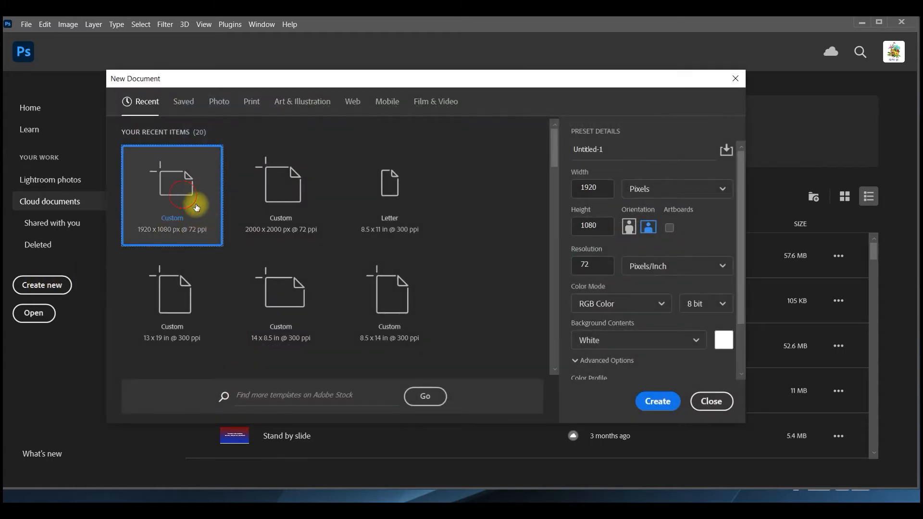
click(662, 406)
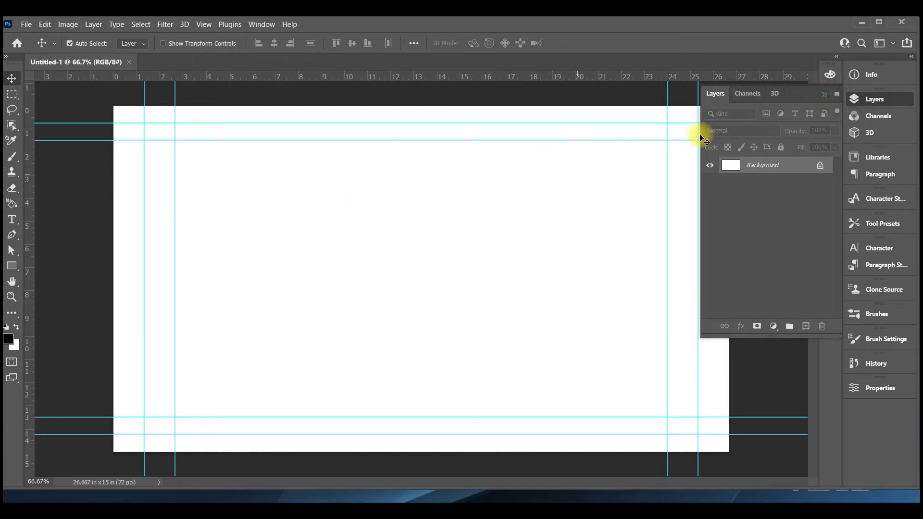
click(824, 94)
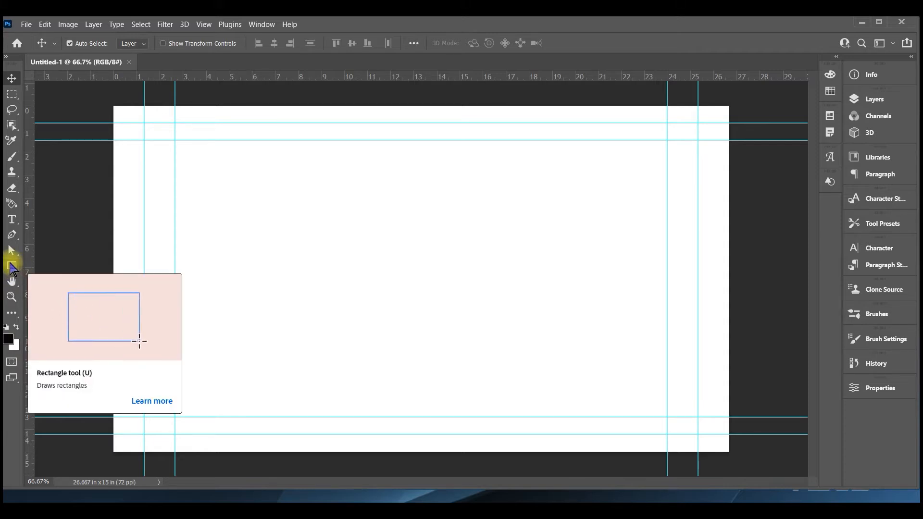
Draw an unfilled rectangle of about 1930 x 1090 px around the whole canvas and set its stroke width to about 30 px
click(12, 267)
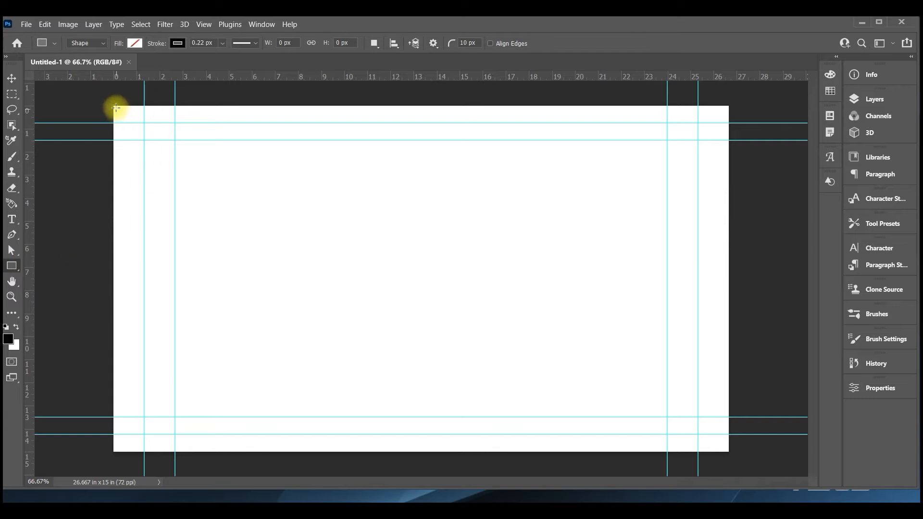
drag(113, 106, 732, 453)
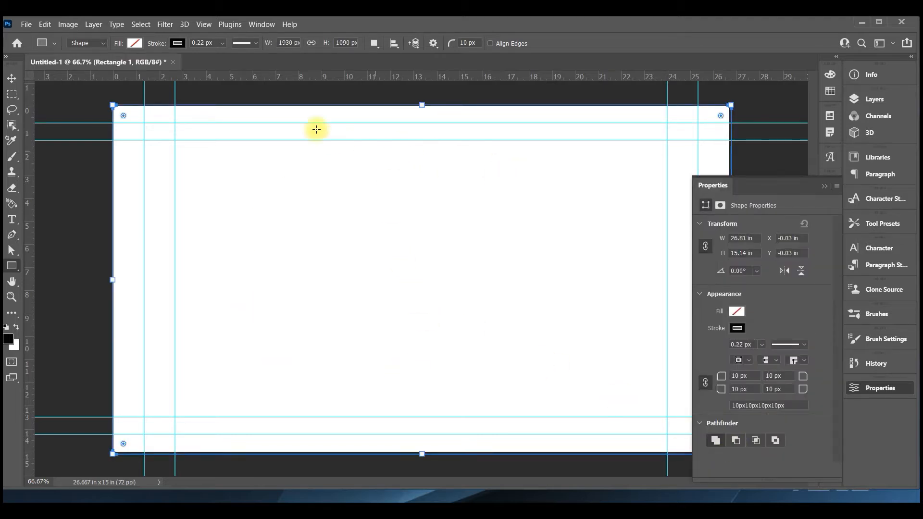
click(223, 43)
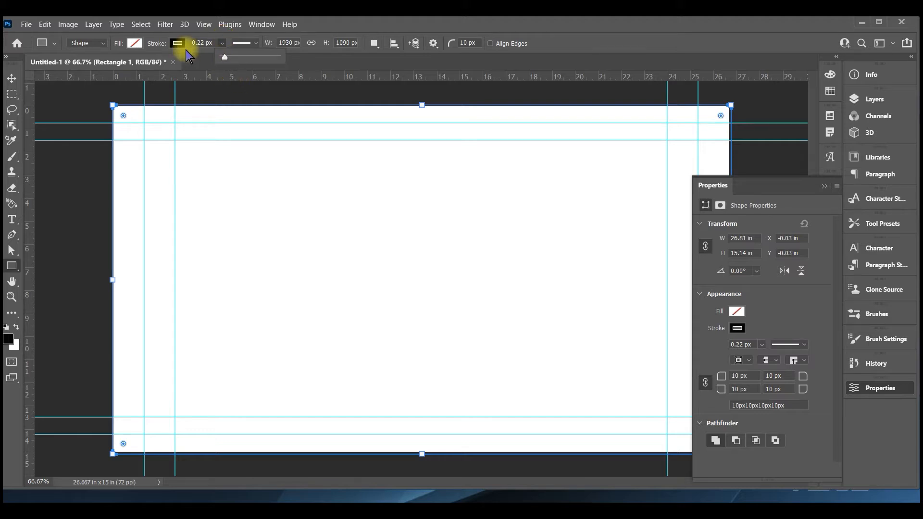
drag(227, 61, 258, 61)
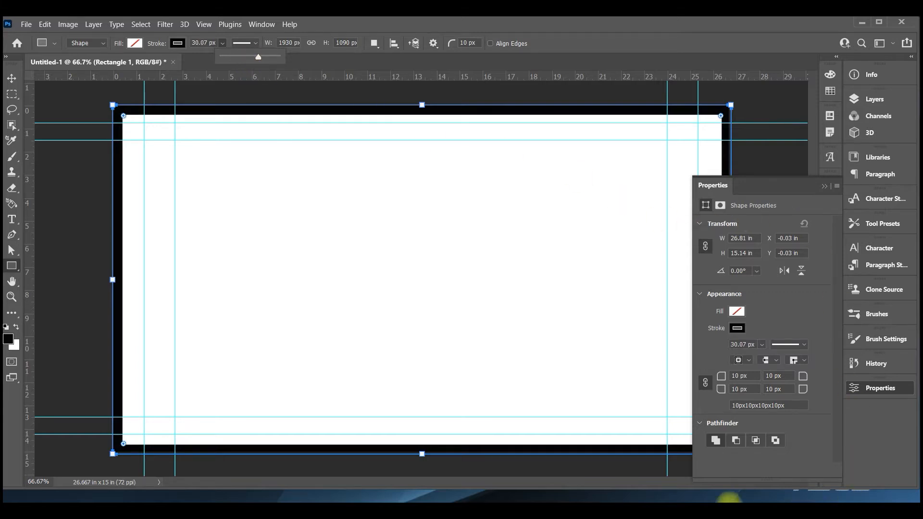
click(824, 186)
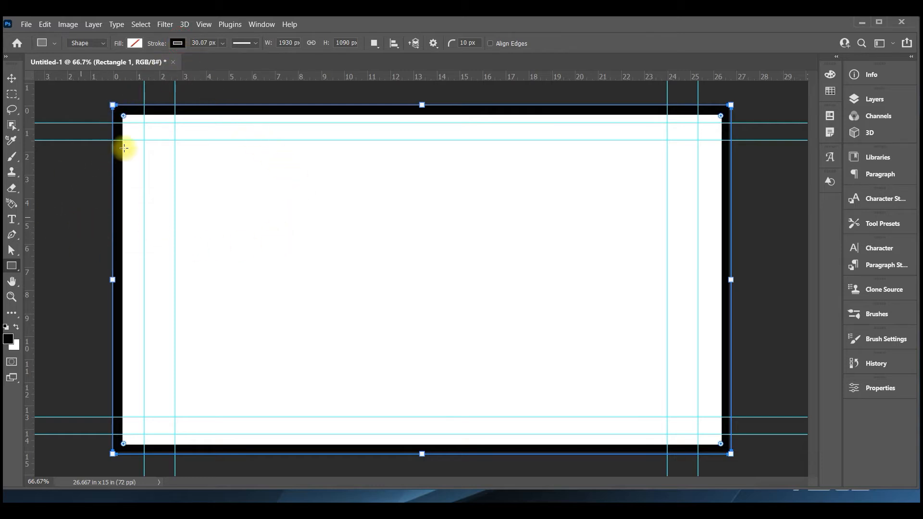
Change the border rectangle's stroke colour to dark red, 900000
click(178, 42)
click(178, 43)
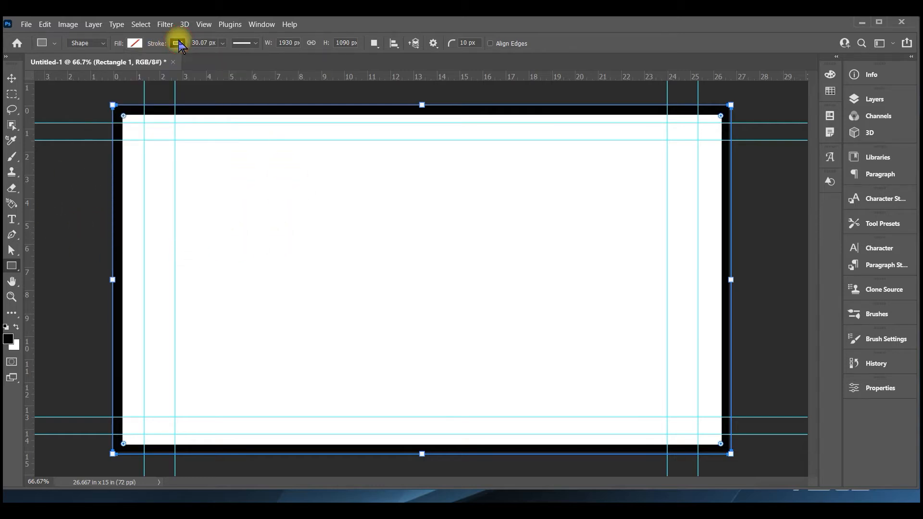
click(178, 43)
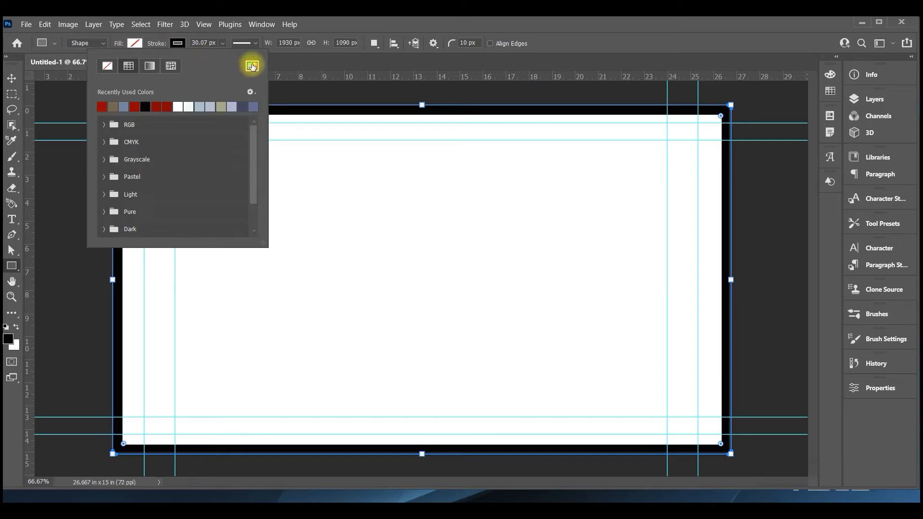
click(252, 65)
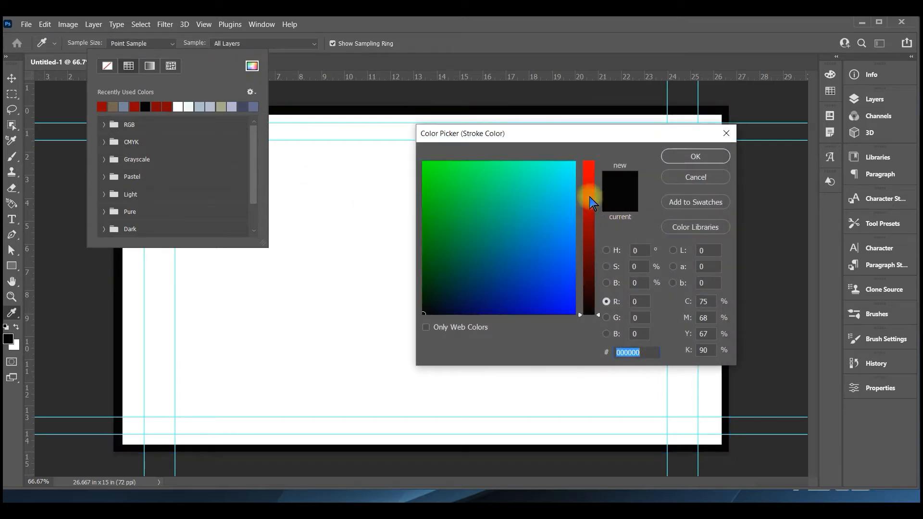
click(590, 228)
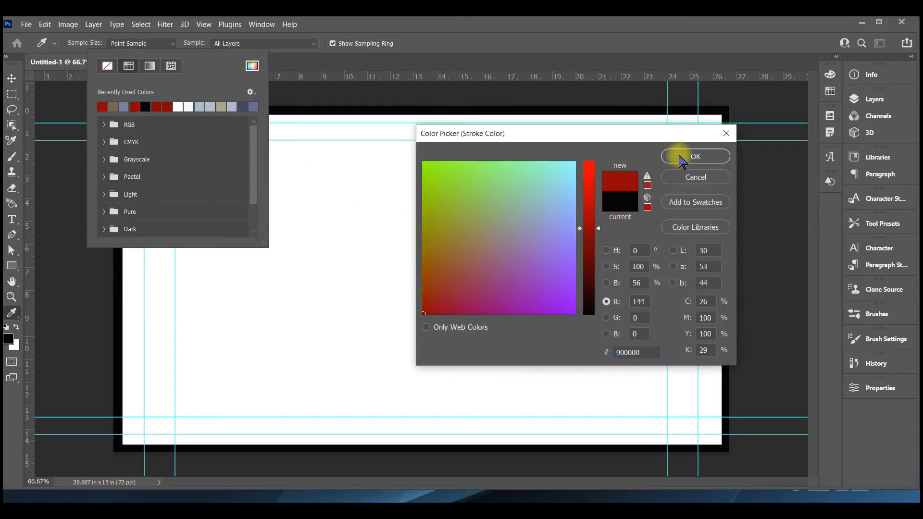
click(687, 158)
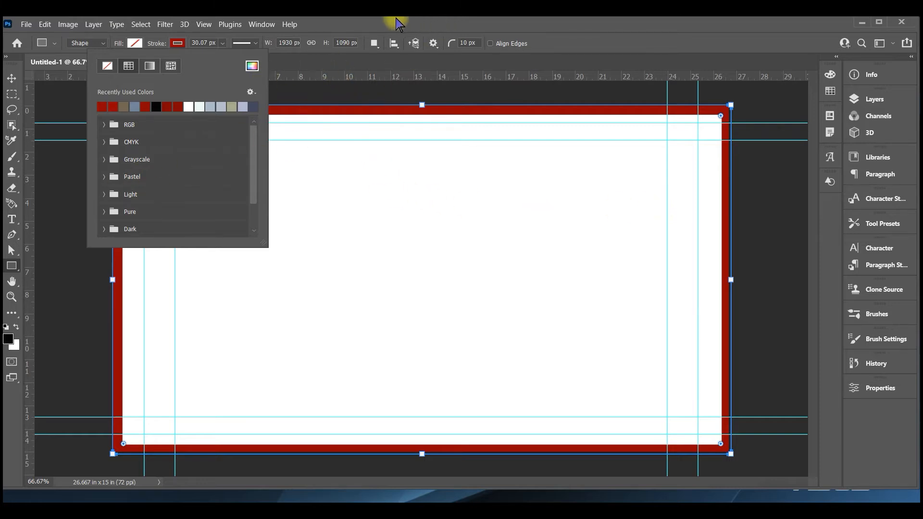
click(403, 24)
Add the title text "MY CHURCH FAMILY" inside the rectangle and move it down just below the upper border
click(11, 220)
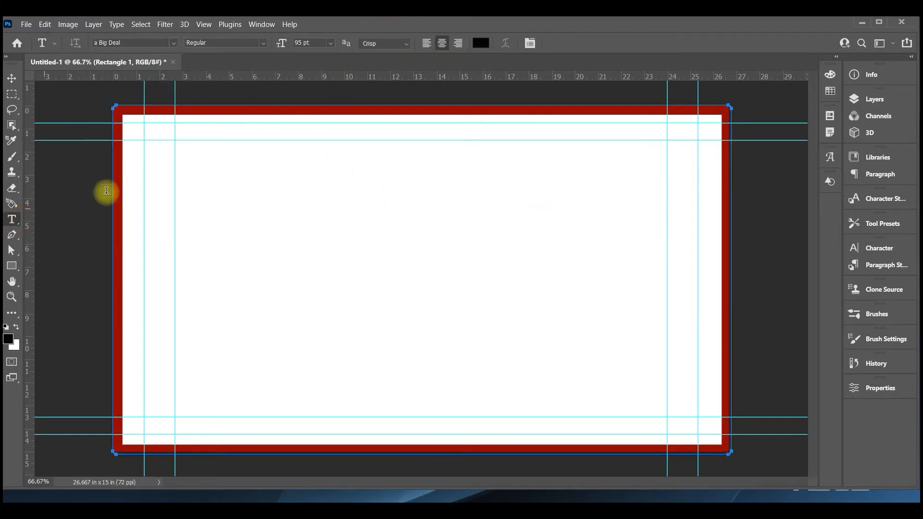
click(228, 128)
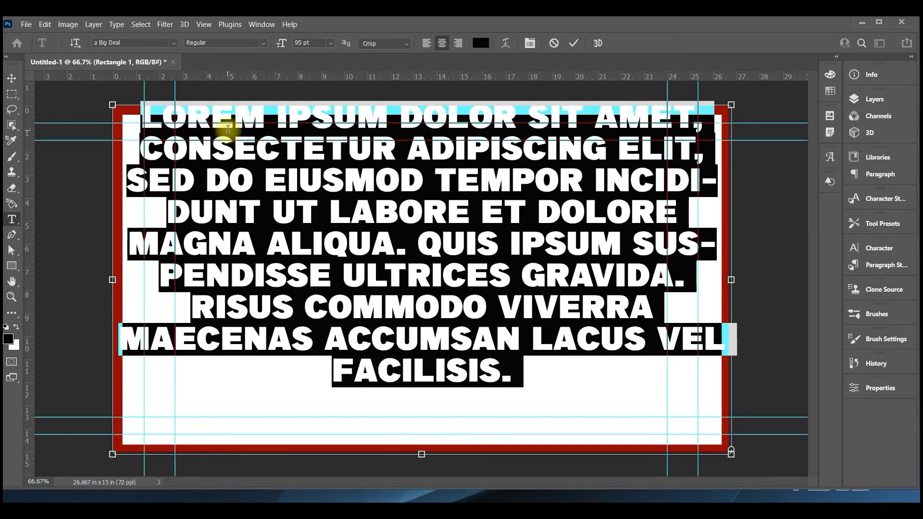
text(MY CHUR)
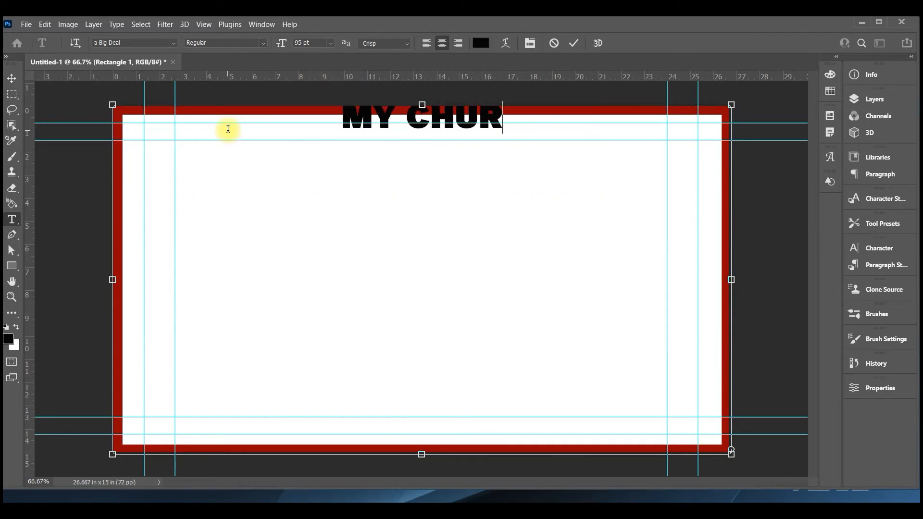
text(CH FAMILY)
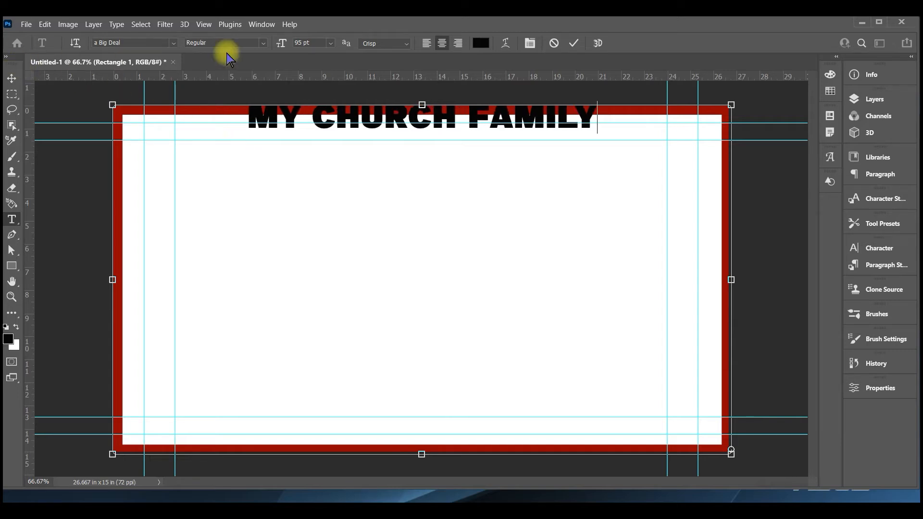
drag(421, 106, 382, 132)
click(11, 77)
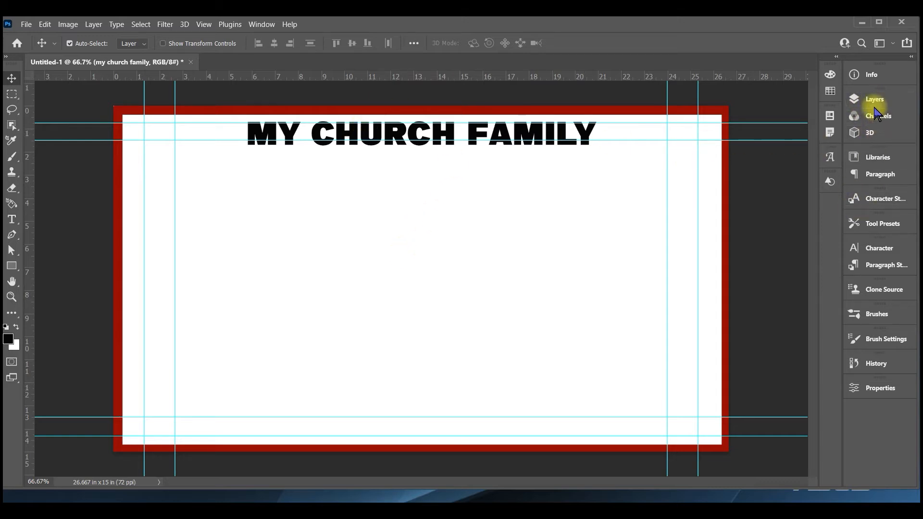
Apply a Stroke layer style to the title text: 5 px, outside, dark red, 50% opacity
click(874, 100)
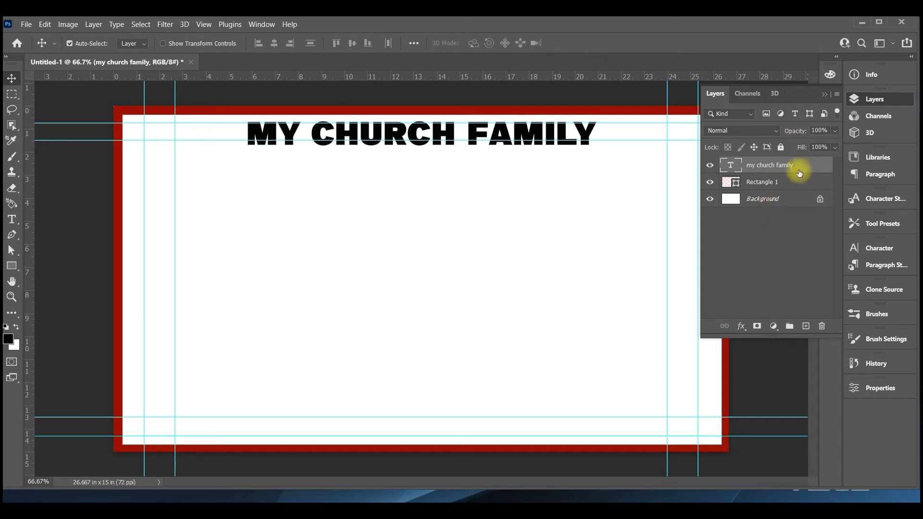
double_click(800, 169)
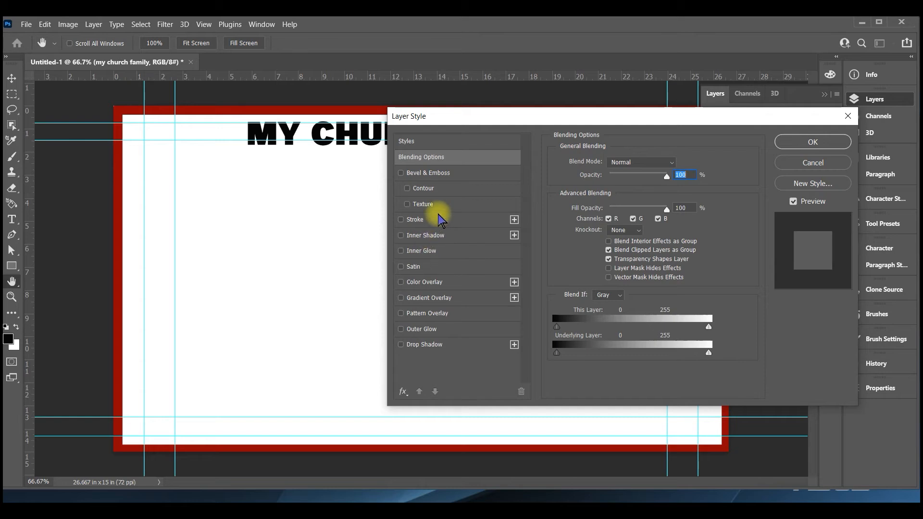
click(425, 220)
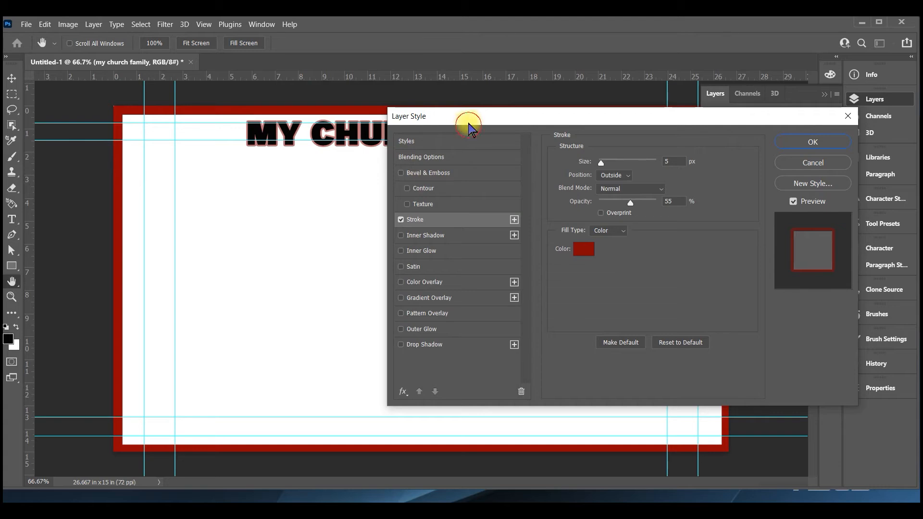
drag(468, 116, 512, 201)
mouse_move(674, 288)
mouse_down()
mouse_move(698, 288)
mouse_move(668, 289)
mouse_up()
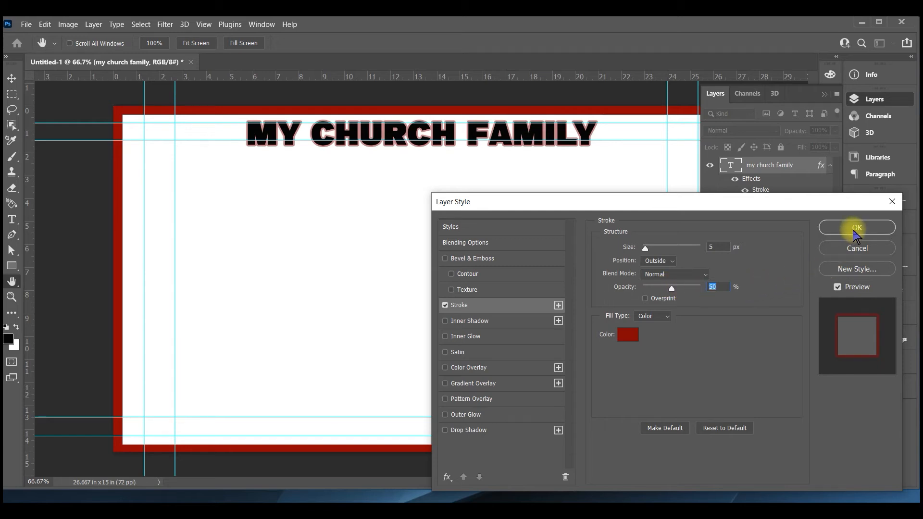
click(855, 230)
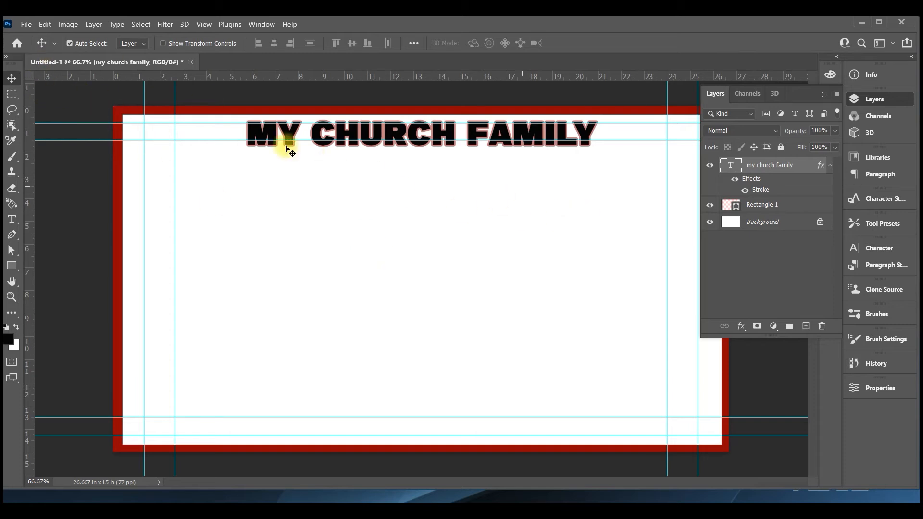
click(26, 24)
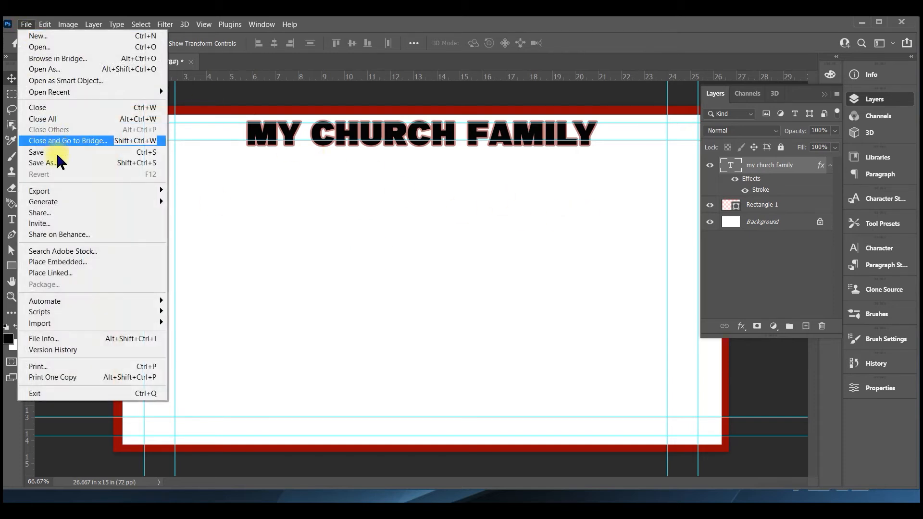
click(57, 48)
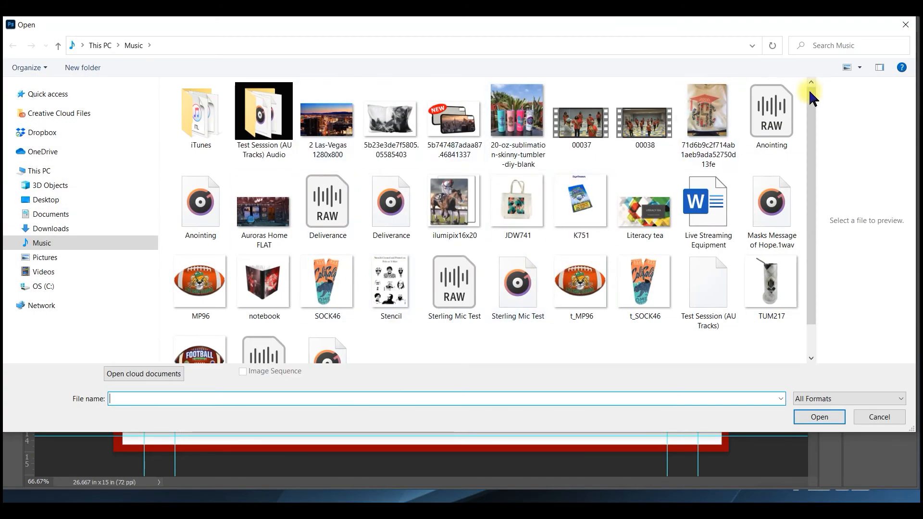
click(906, 25)
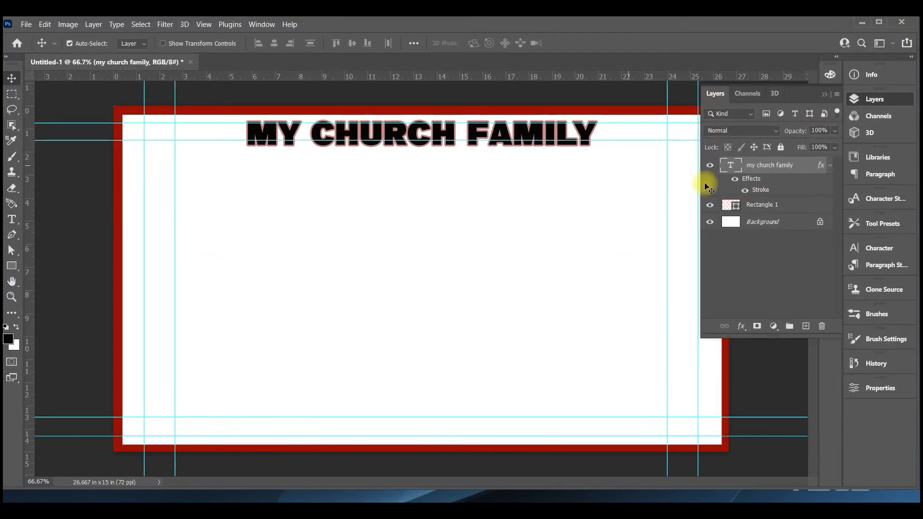
Place the Family Portrait image from the library, scale it to about 80%, and centre it below the title
click(872, 159)
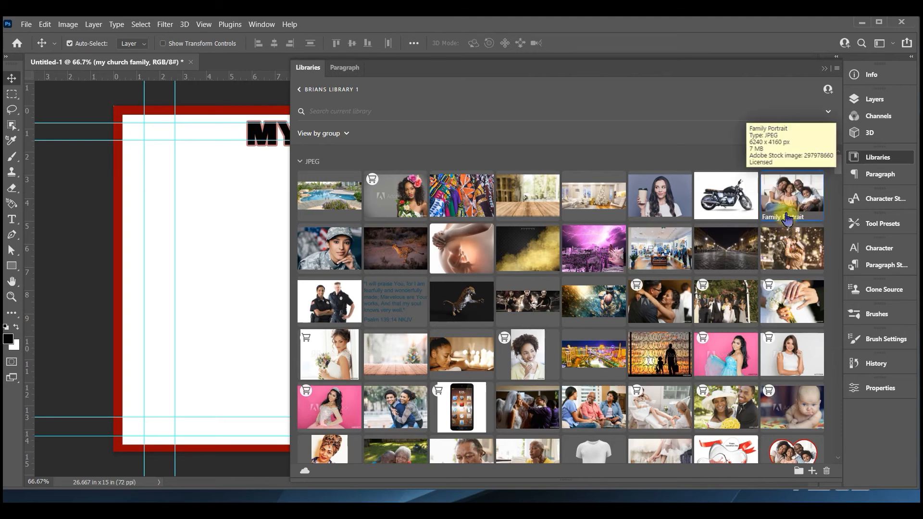
drag(789, 201, 237, 254)
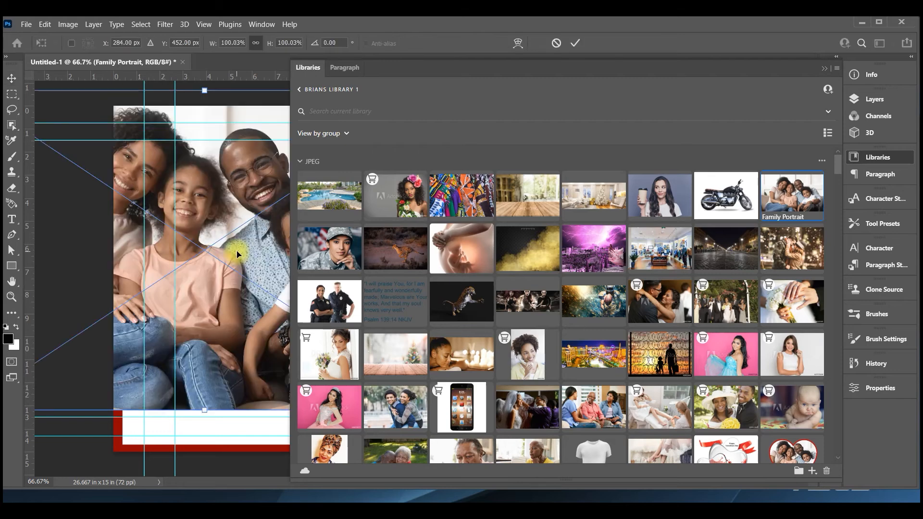
click(824, 69)
drag(280, 214, 482, 239)
drag(167, 121, 274, 183)
drag(497, 284, 464, 273)
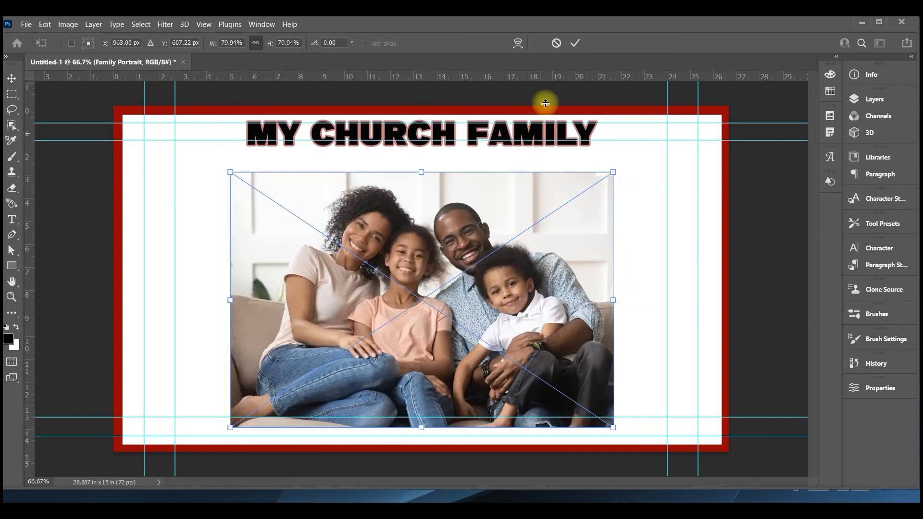
click(576, 43)
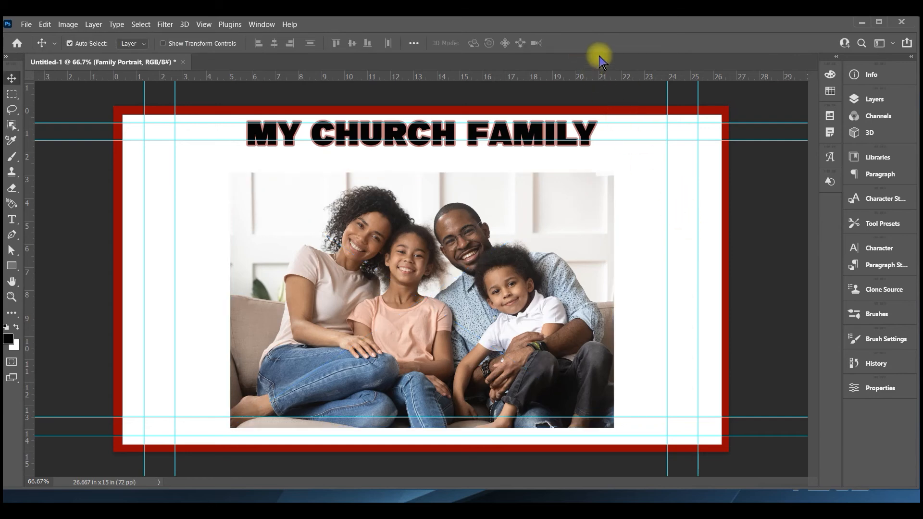